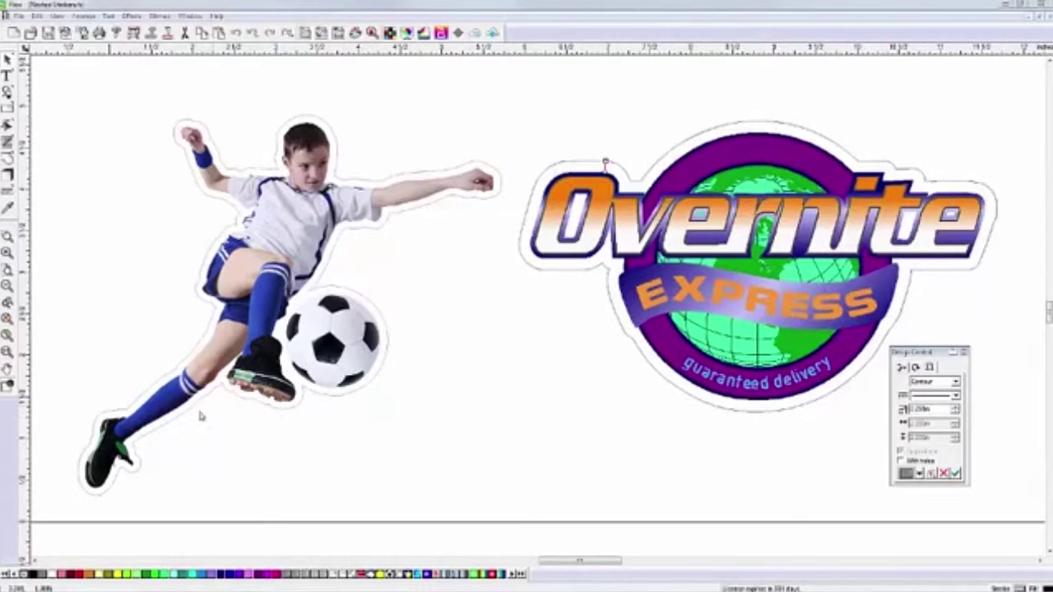
# Step-and-repeat the player and Overnite Express logo pair into a ten-row, five-column grid.
pyautogui.click(9, 268)
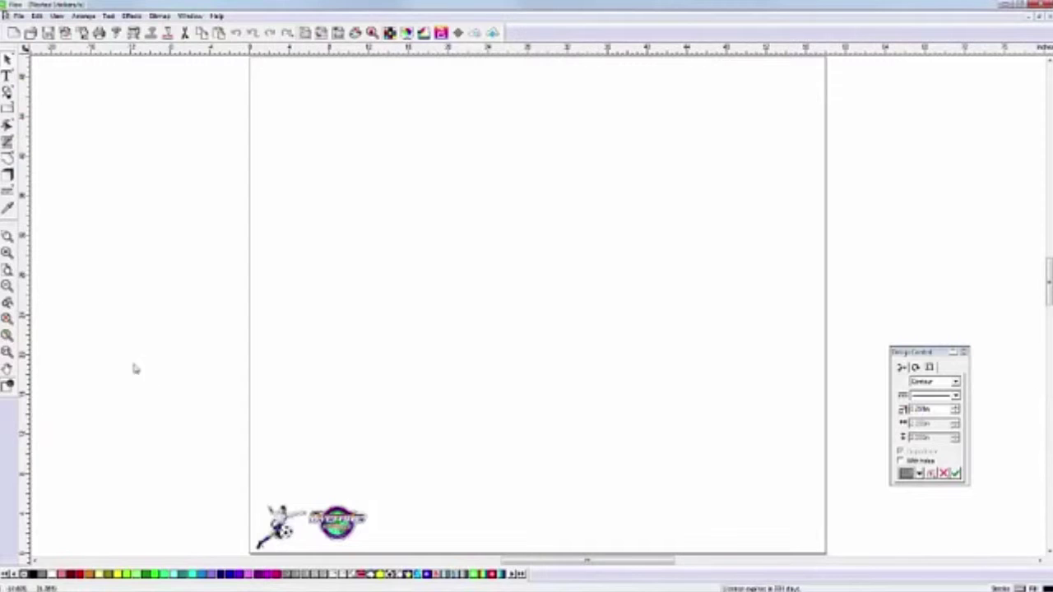
pyautogui.moveTo(237, 478); pyautogui.dragTo(379, 534)
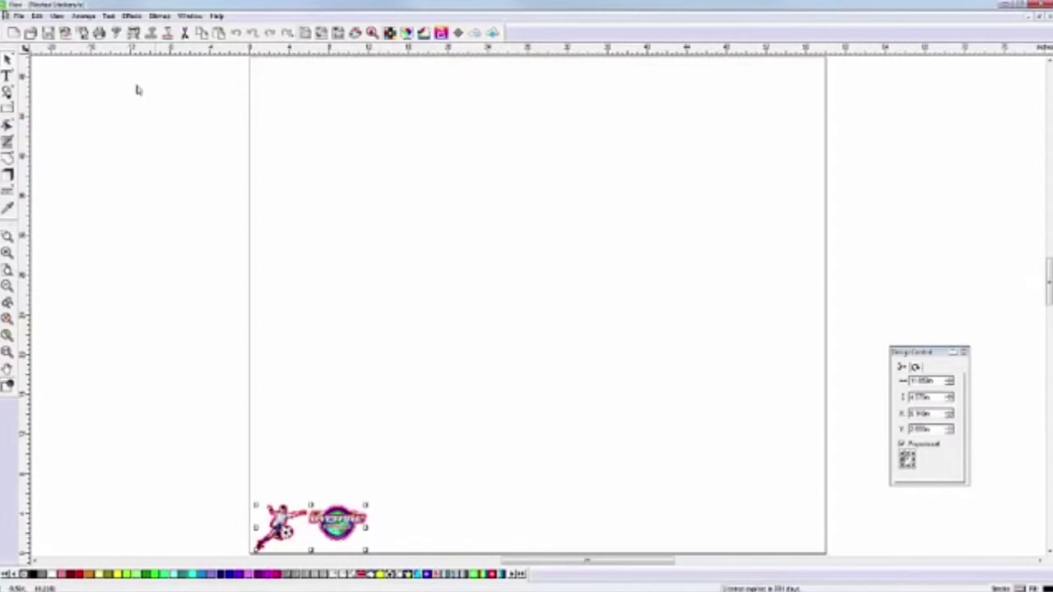
pyautogui.click(83, 16)
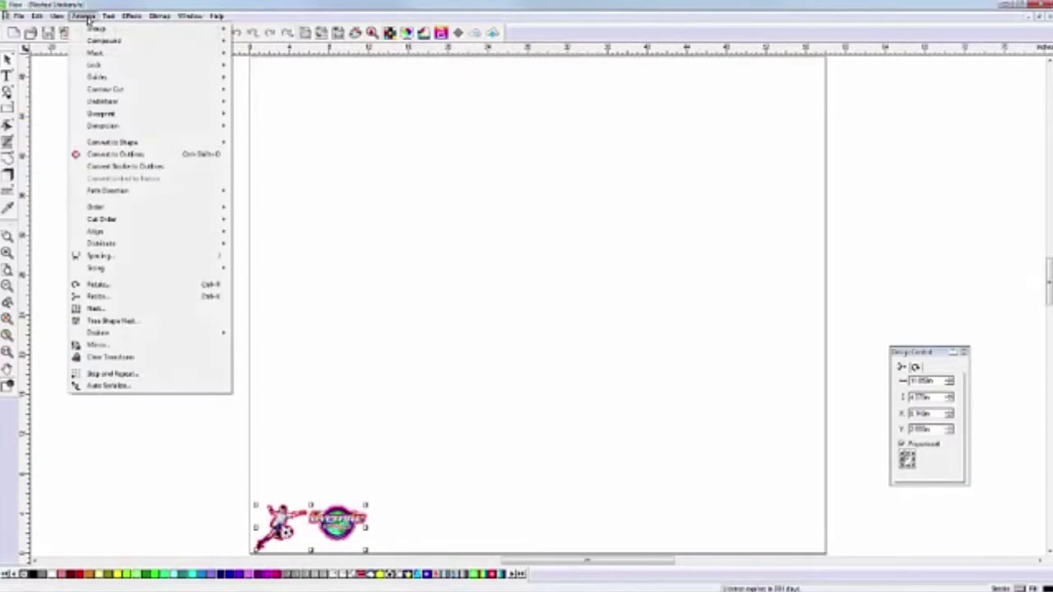
pyautogui.click(169, 375)
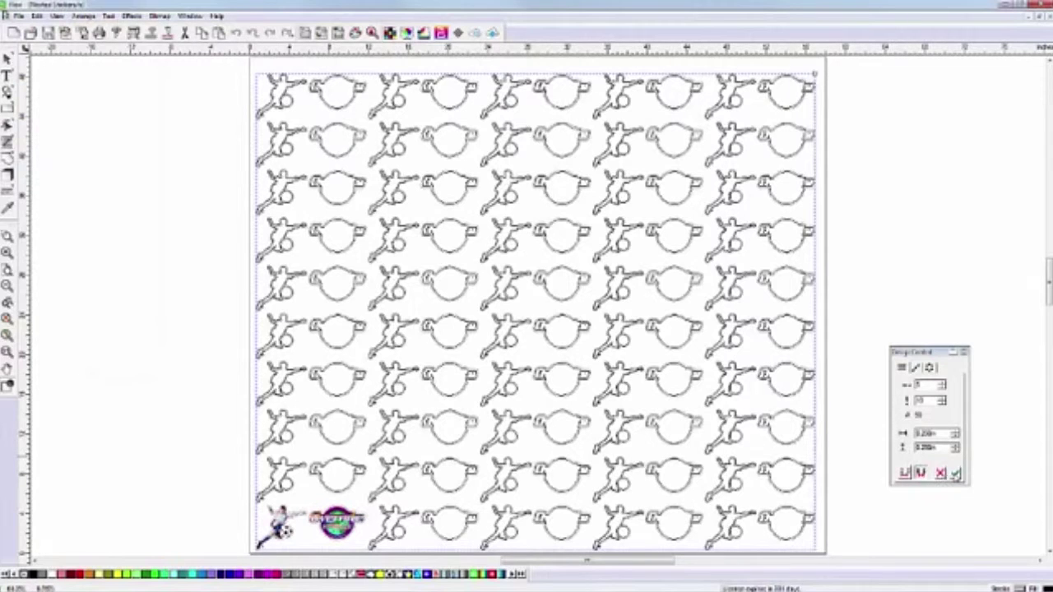
pyautogui.click(955, 474)
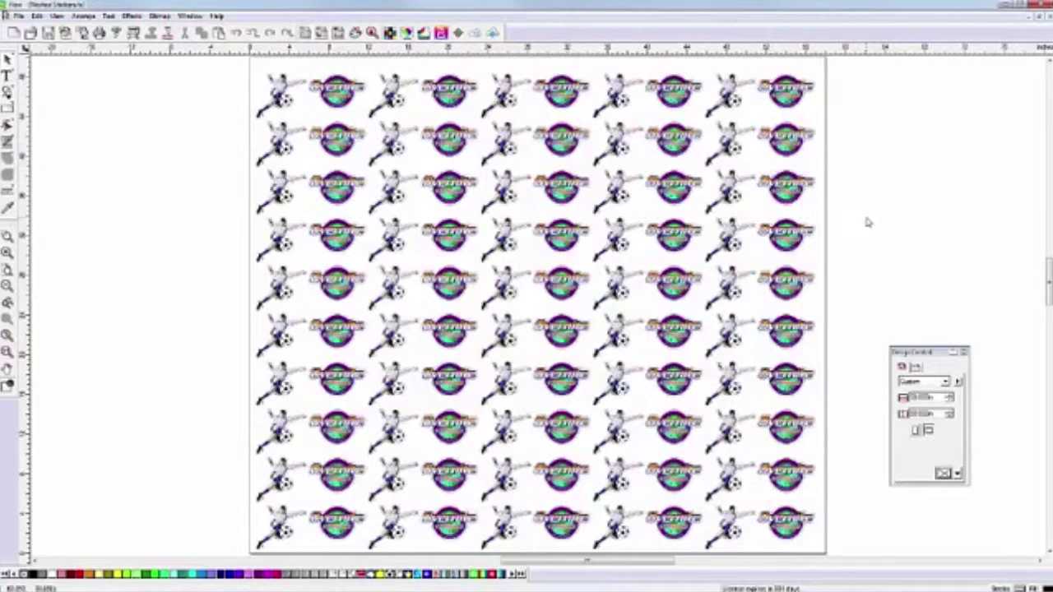
# Undo the repeated grid, select the single player and logo pair, and start True Shape Nest.
pyautogui.hotkey('ctrl', 'z')
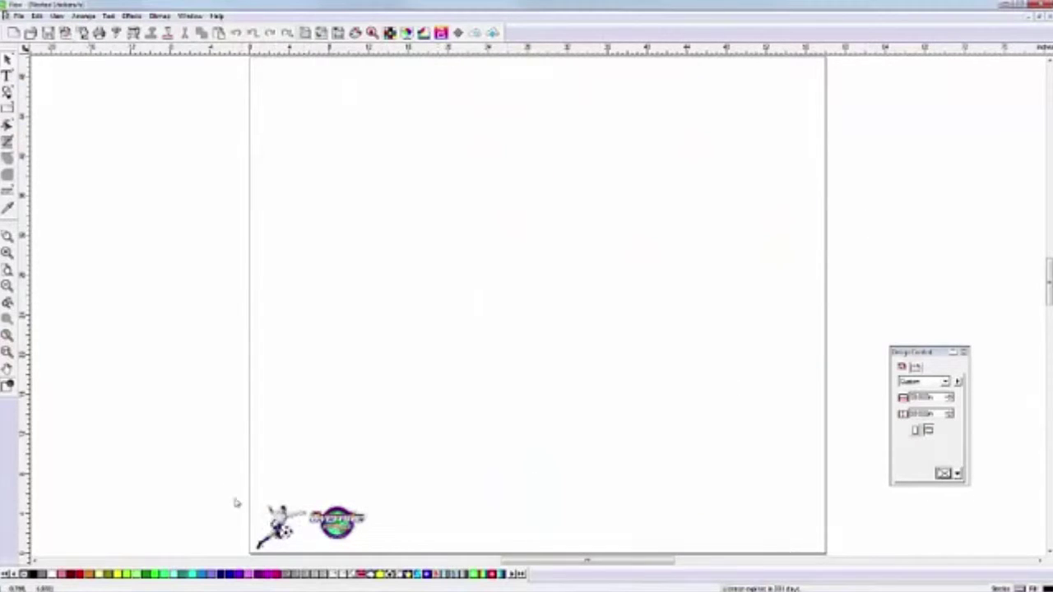
pyautogui.moveTo(212, 471)
pyautogui.mouseDown()
pyautogui.moveTo(284, 535)
pyautogui.moveTo(387, 547)
pyautogui.mouseUp()
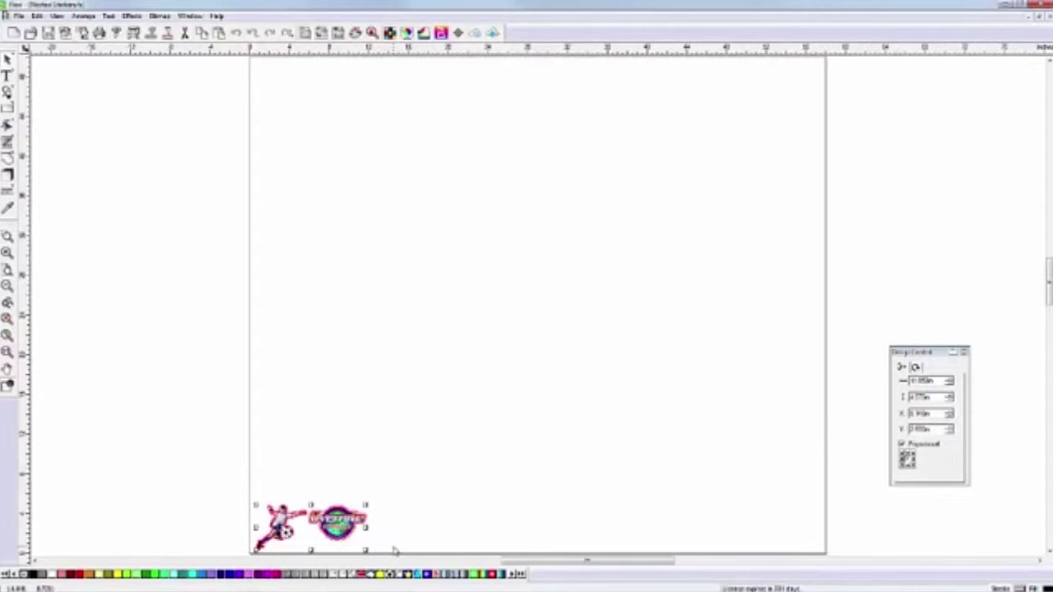
pyautogui.click(84, 17)
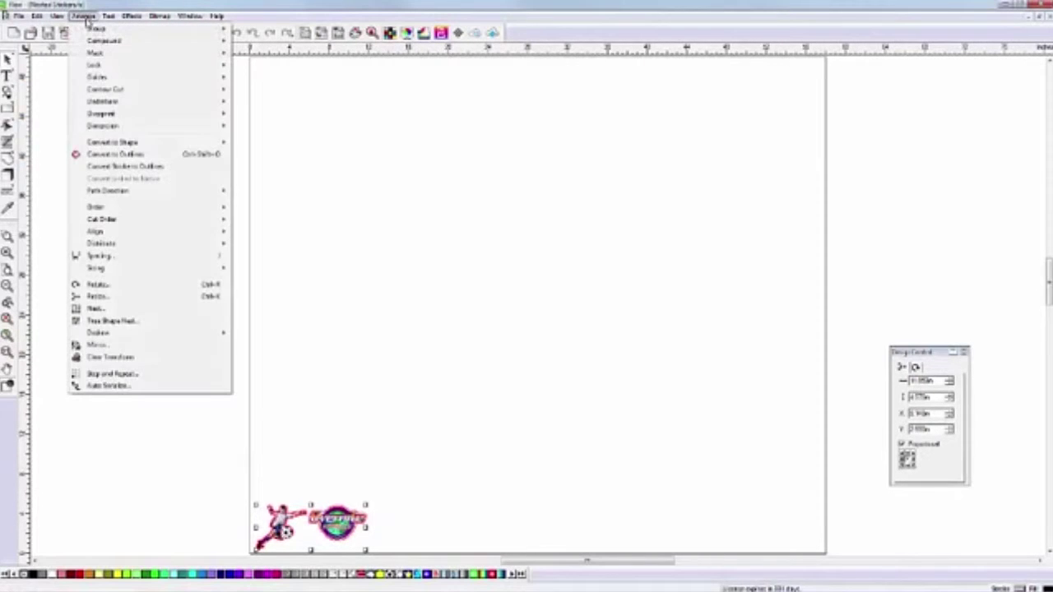
pyautogui.click(171, 322)
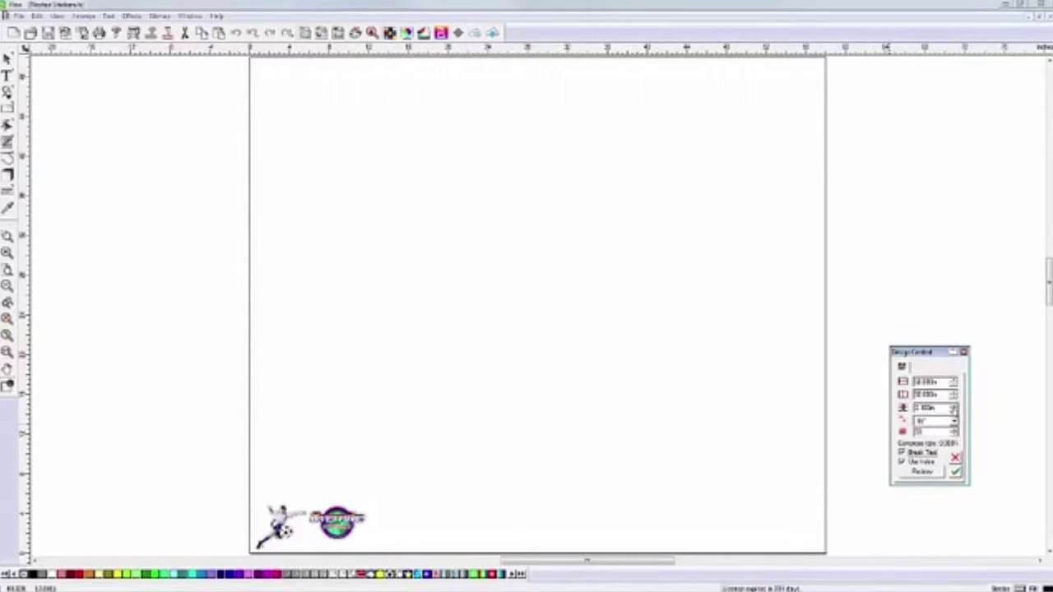
# Preview the true-shape nest, then set the nest area height to 1 and preview again.
pyautogui.click(953, 406)
pyautogui.click(936, 473)
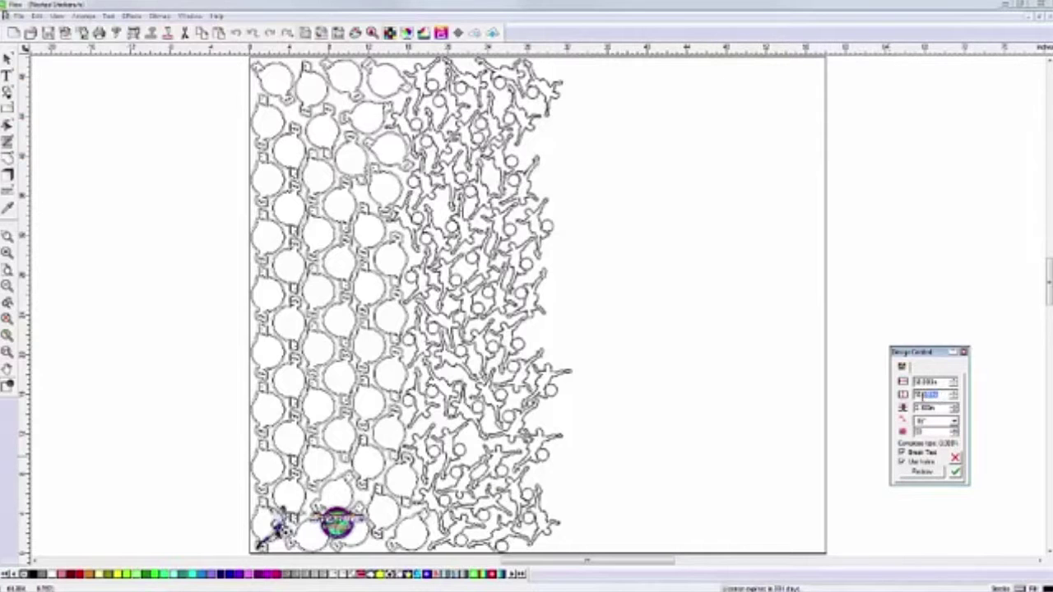
pyautogui.doubleClick(925, 395)
pyautogui.write('1')
pyautogui.press('Tab')
pyautogui.click(934, 475)
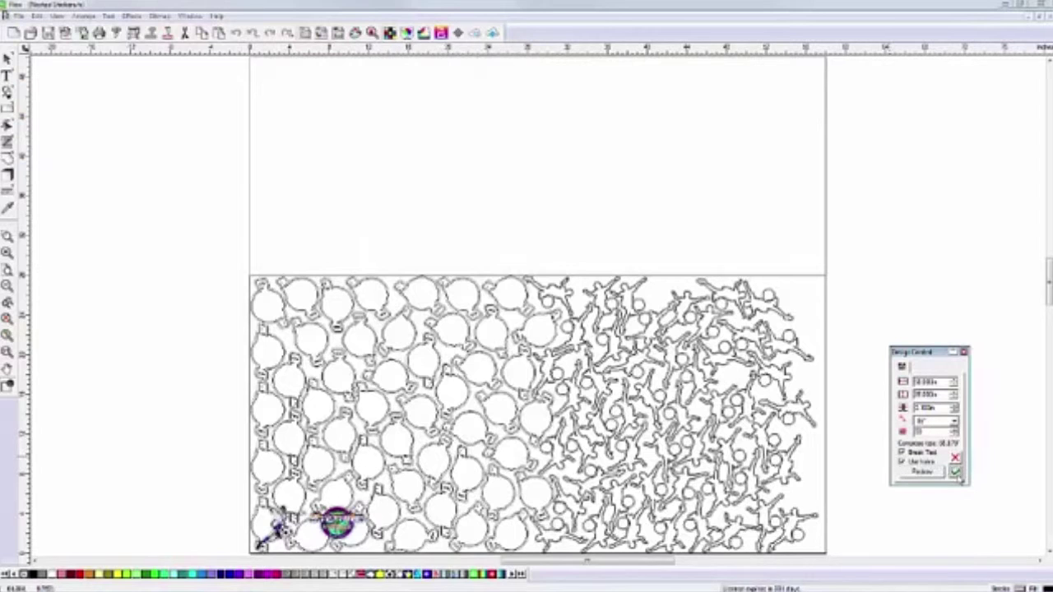
# Accept the true-shape nest layout and deselect the placed stickers.
pyautogui.click(956, 474)
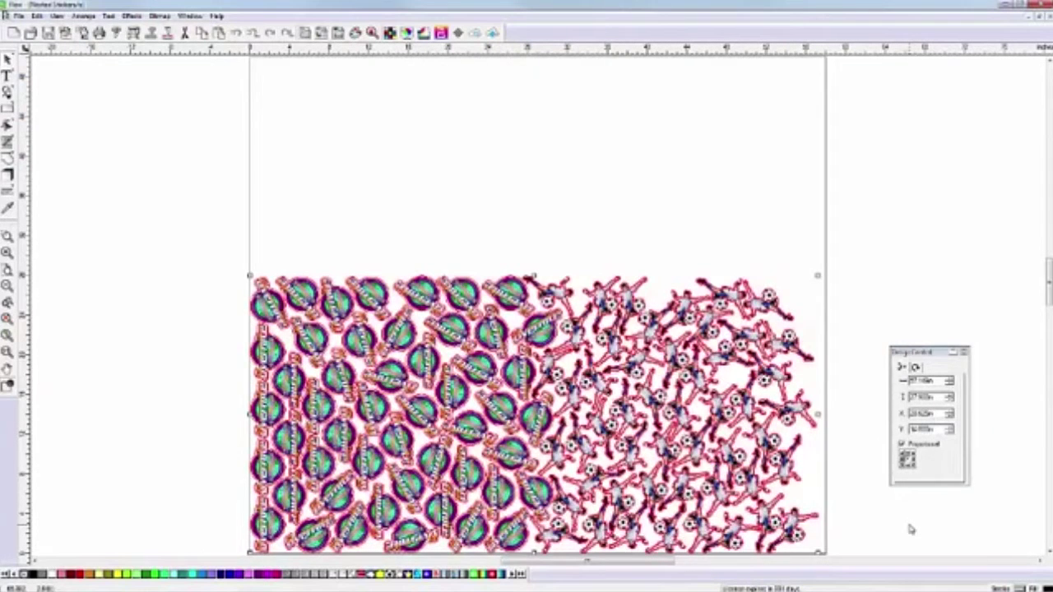
pyautogui.click(911, 529)
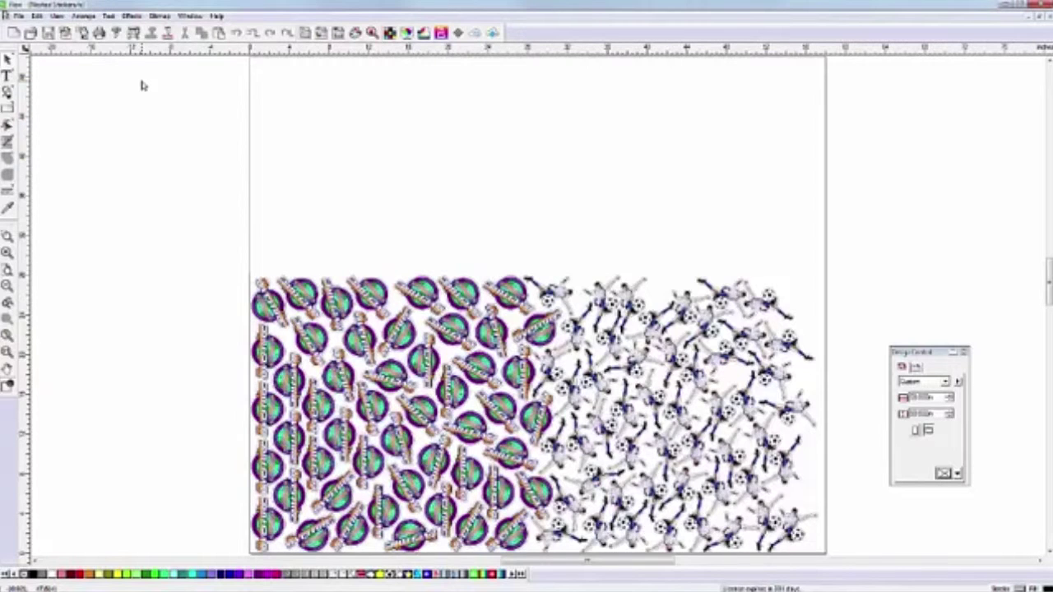
# Add contour cut marks using the cutter's registration mark type around all nested stickers.
pyautogui.moveTo(219, 260)
pyautogui.mouseDown()
pyautogui.moveTo(813, 533)
pyautogui.moveTo(830, 551)
pyautogui.mouseUp()
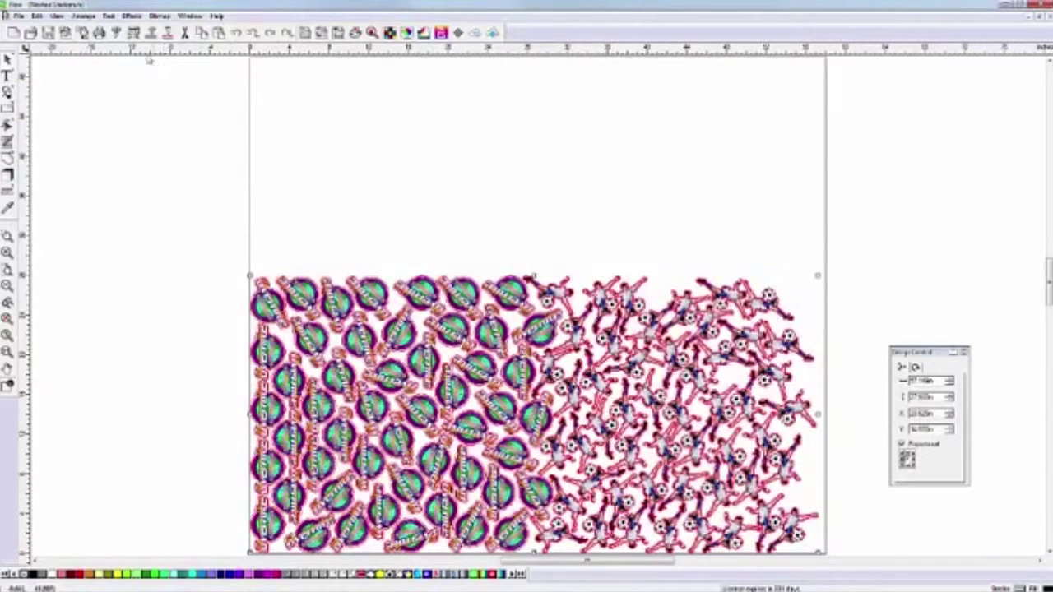
pyautogui.click(131, 17)
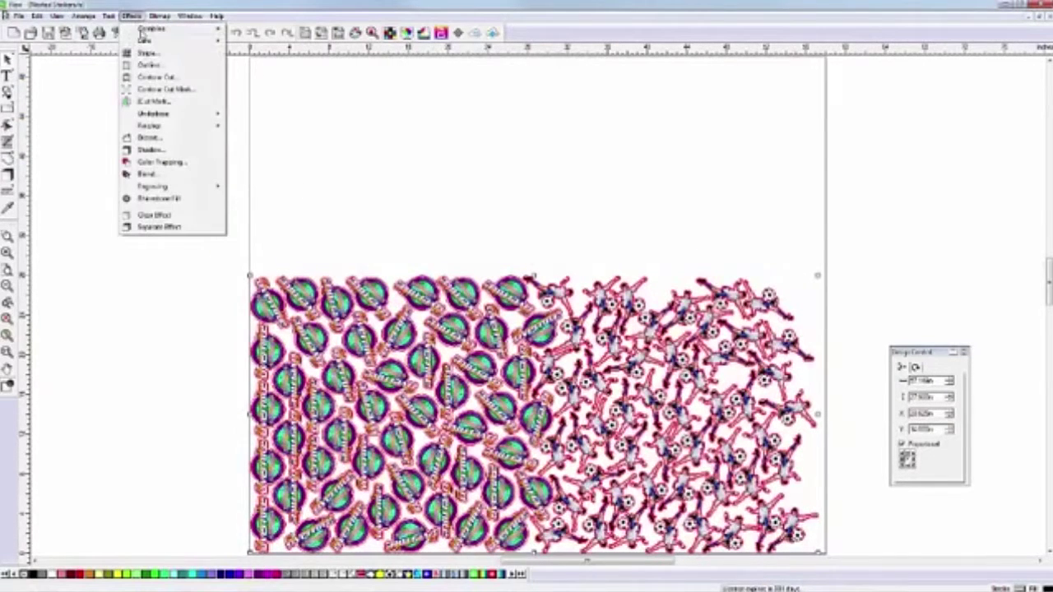
pyautogui.click(207, 88)
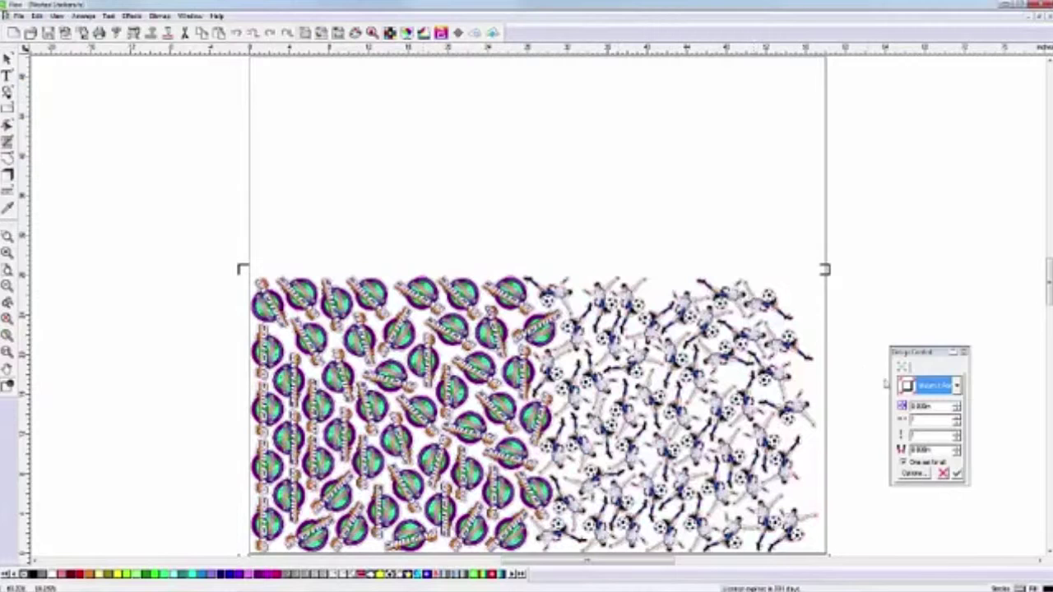
pyautogui.click(956, 386)
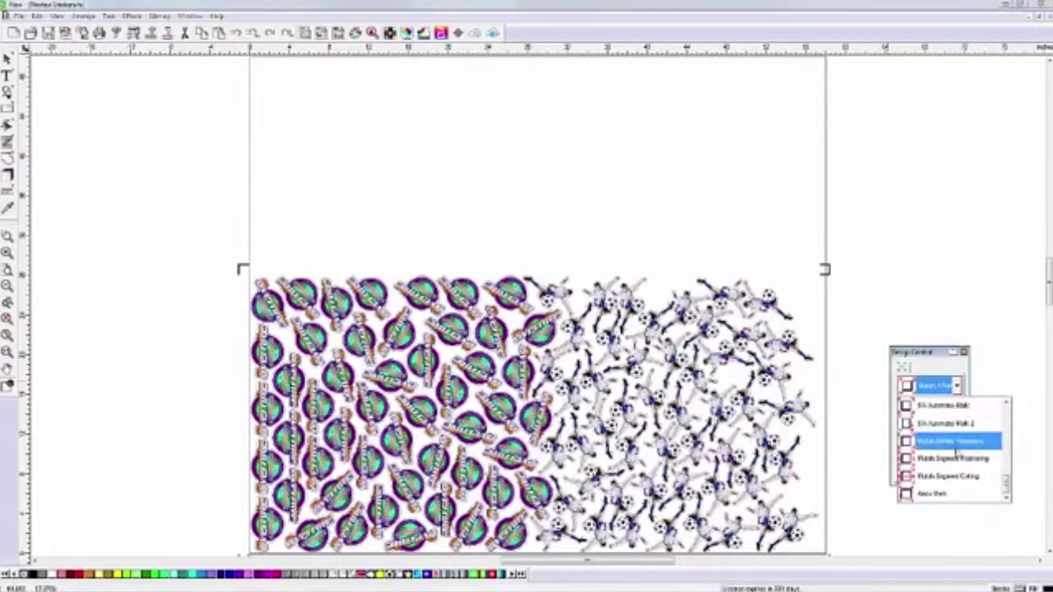
pyautogui.click(961, 442)
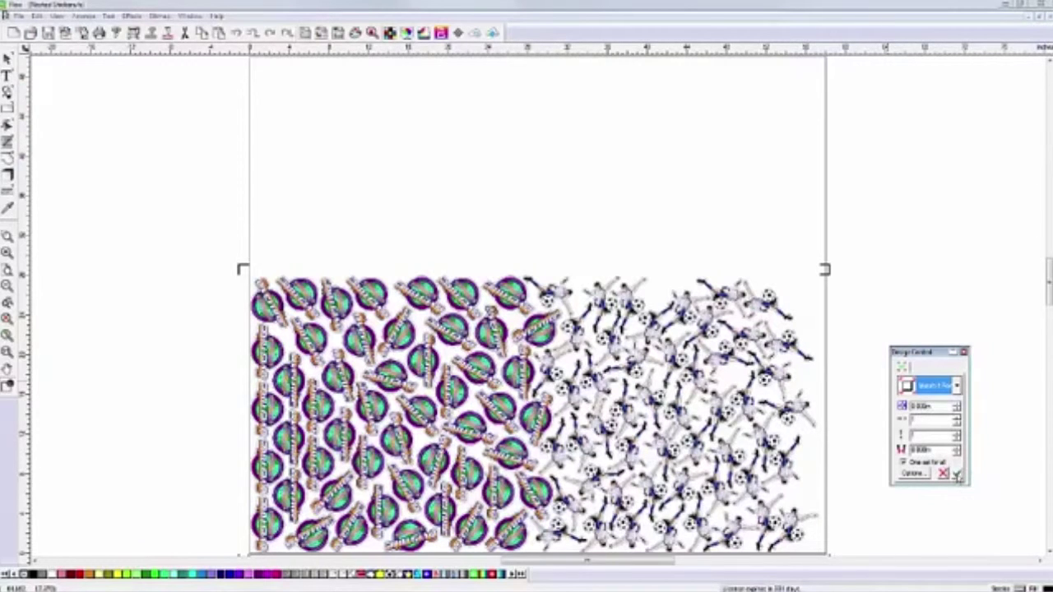
pyautogui.click(956, 475)
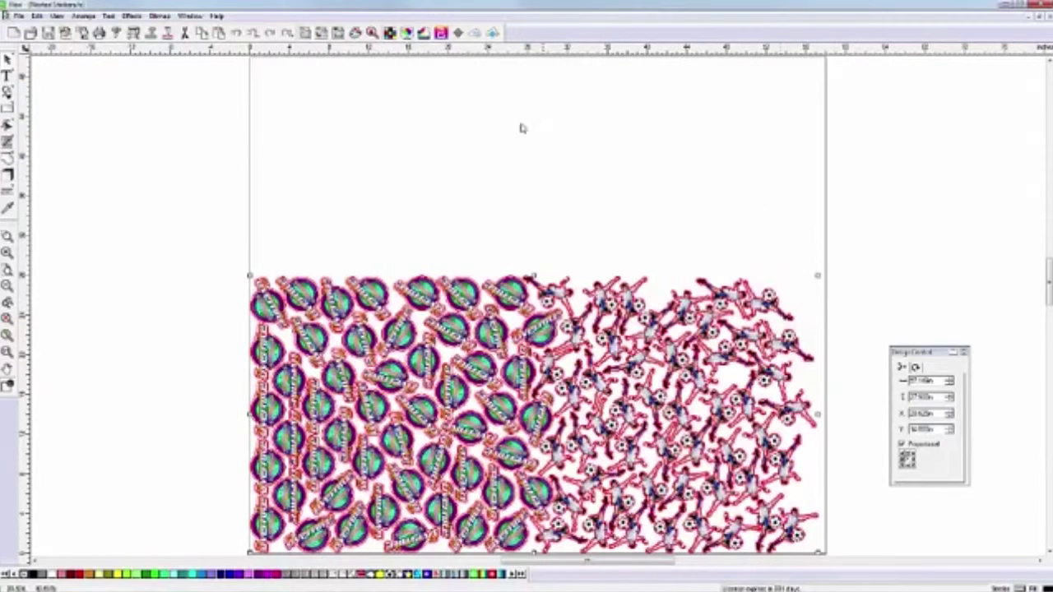
# Add cut marks around the nested sticker sheet.
pyautogui.click(132, 16)
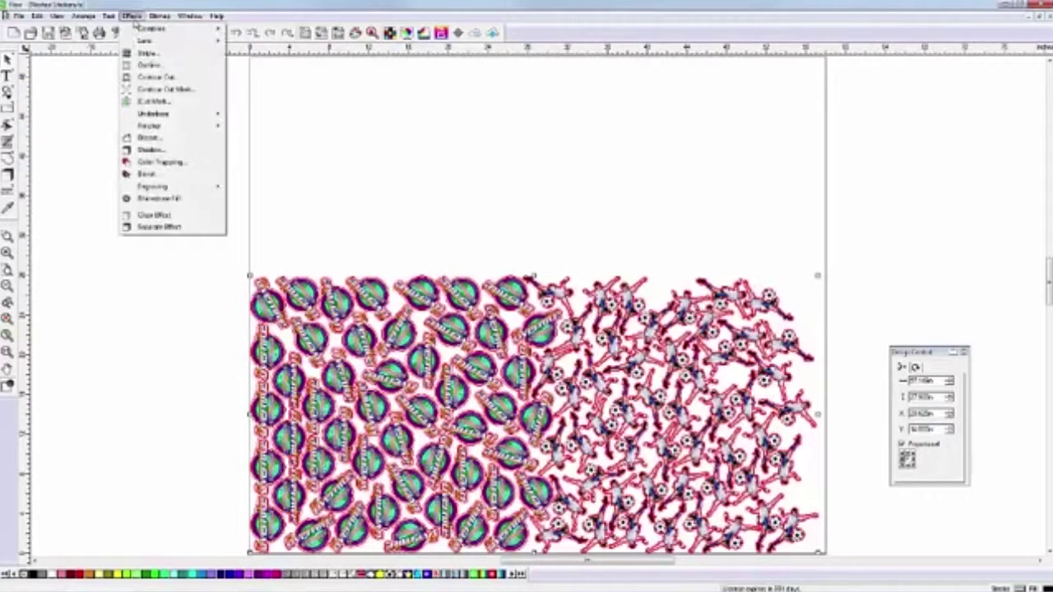
pyautogui.click(184, 103)
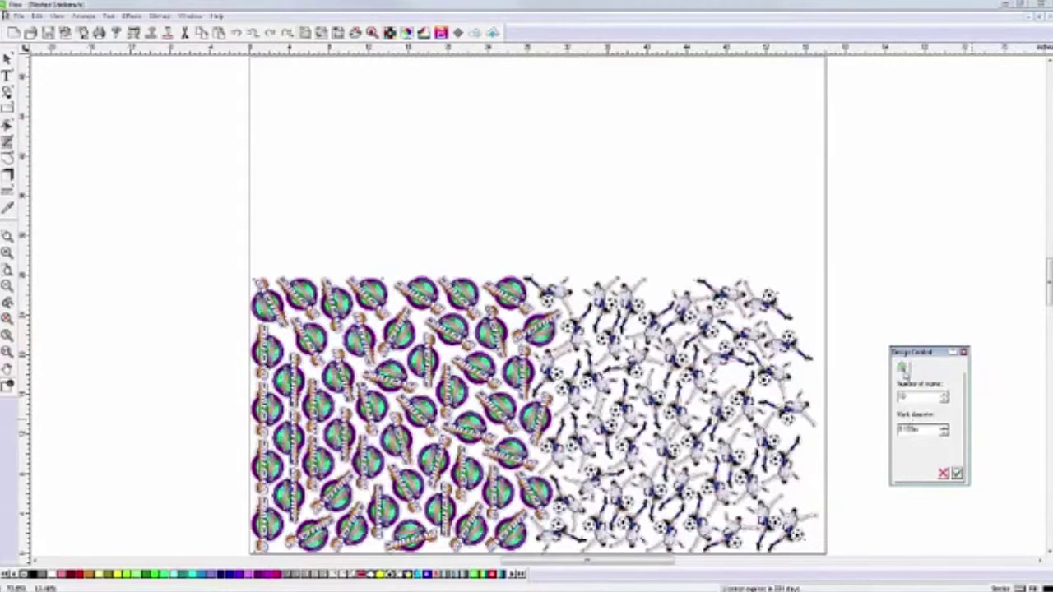
pyautogui.click(957, 475)
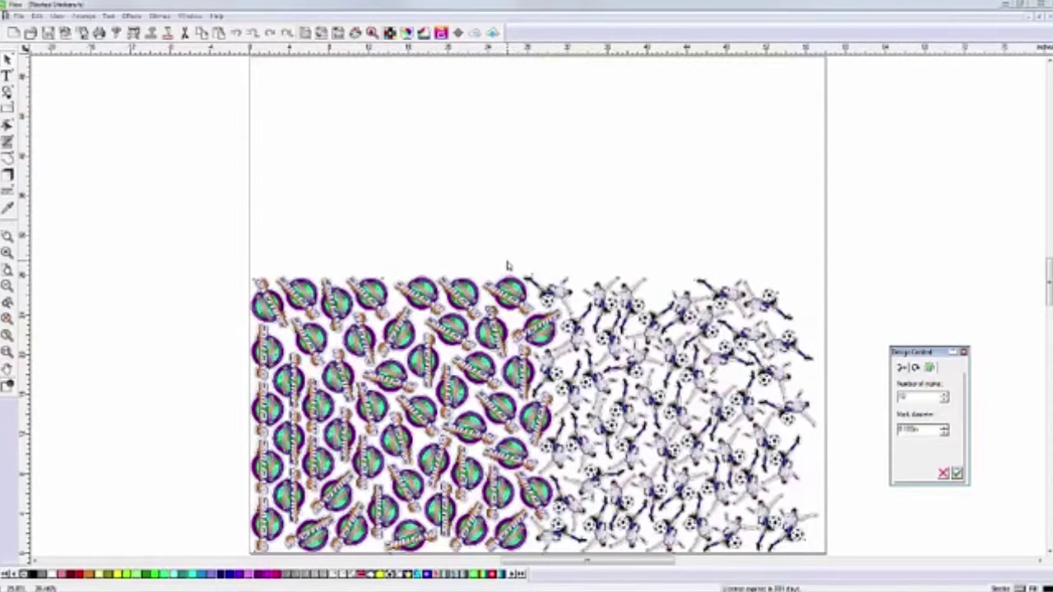
# Export the sticker sheet with Adobe PDF as the file format.
pyautogui.click(18, 16)
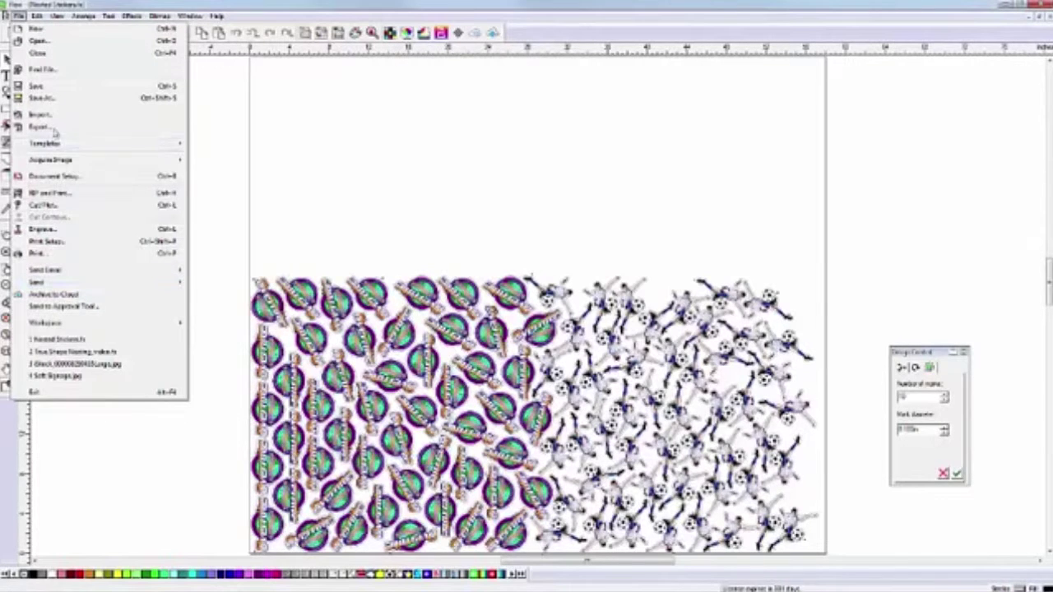
pyautogui.click(51, 128)
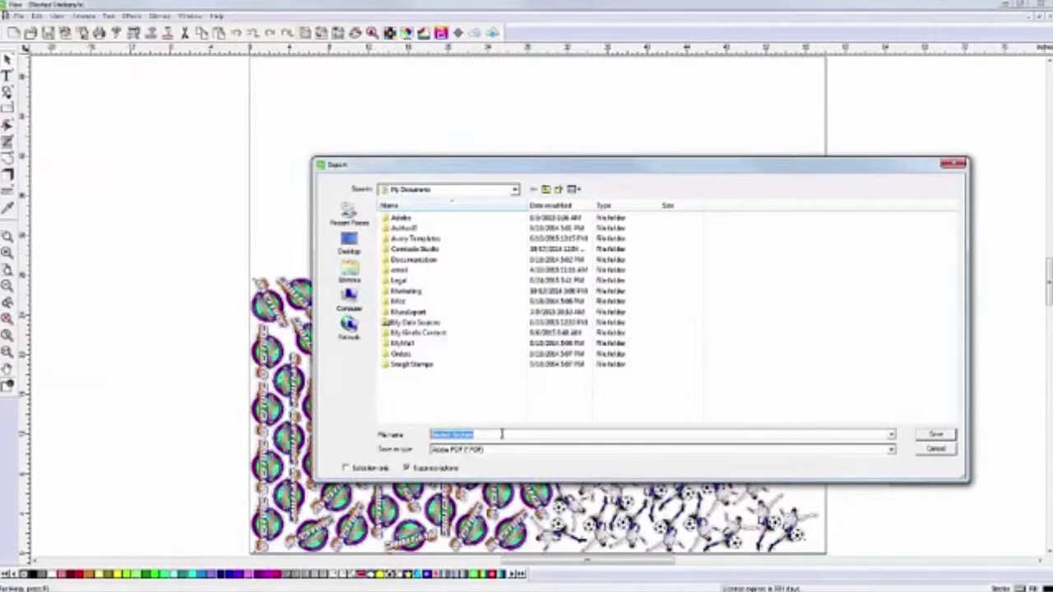
pyautogui.click(889, 453)
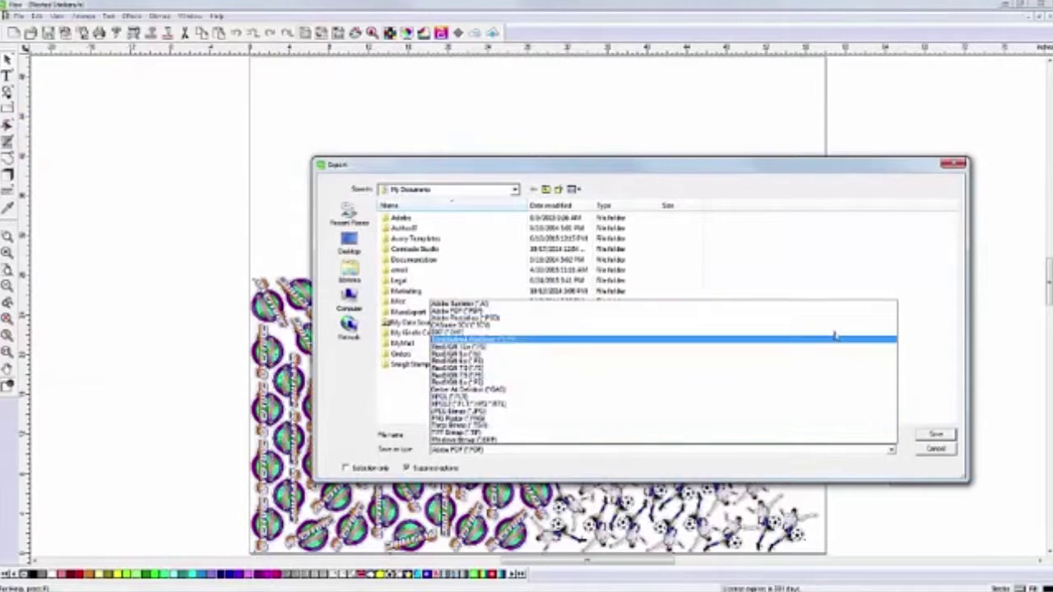
pyautogui.click(822, 309)
pyautogui.click(948, 437)
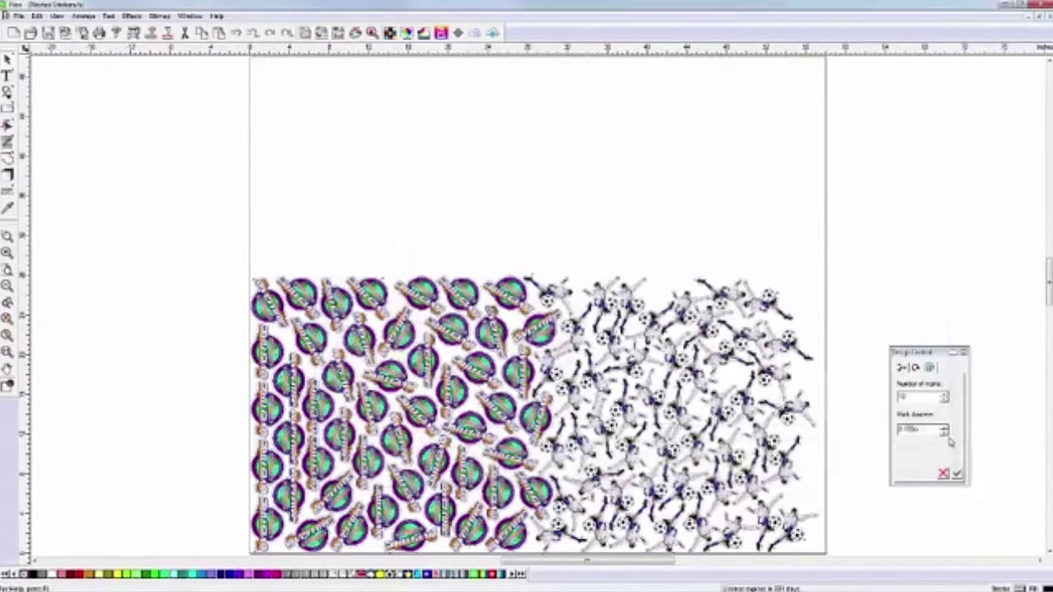